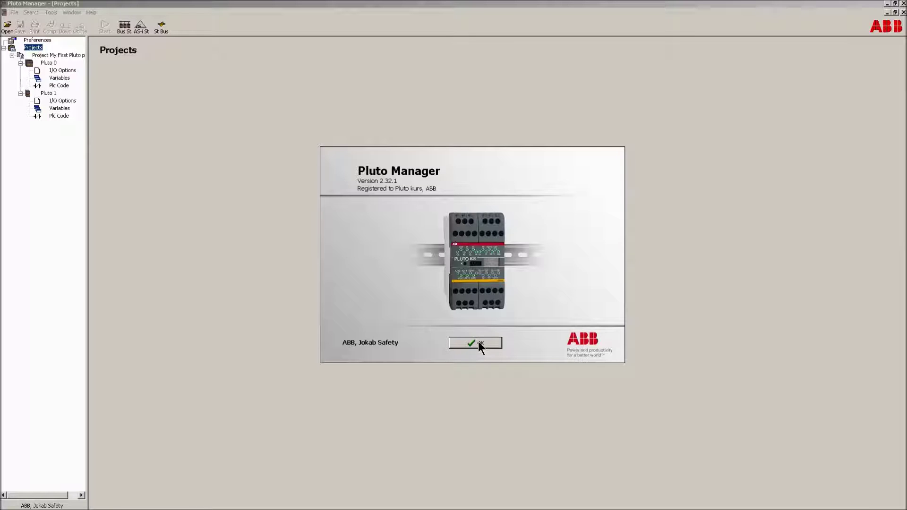
Dismiss the Pluto Manager startup splash and bring up Pluto 0's I/O Options page.
click(478, 342)
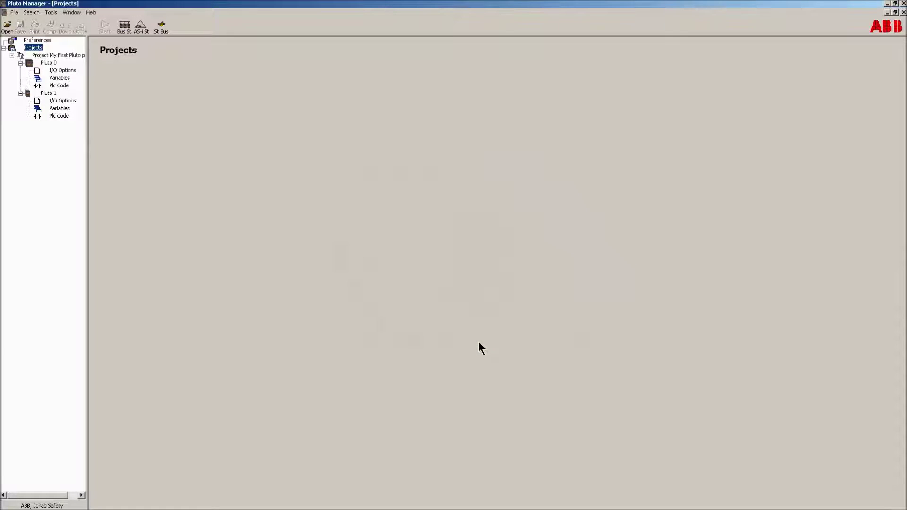
click(63, 70)
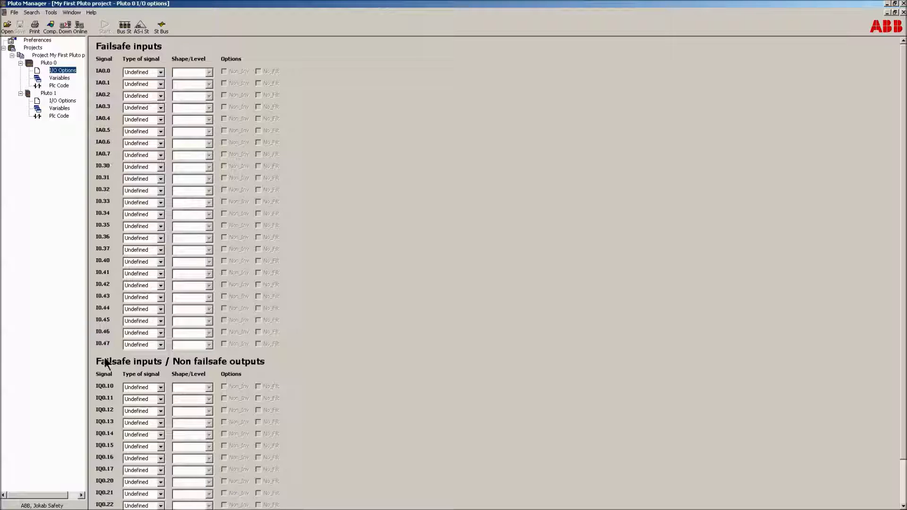
Try IA0.0 as a Static Input, then as a 0-10V Analog input.
click(160, 73)
click(150, 89)
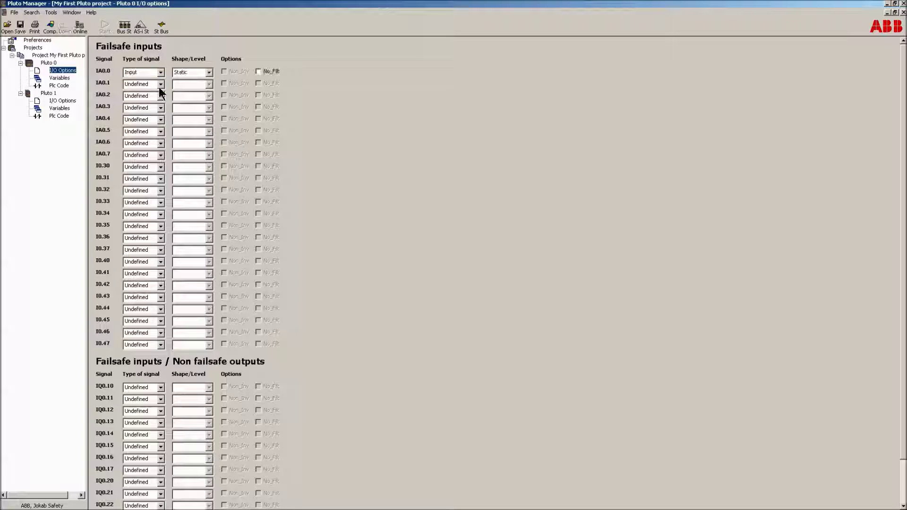
click(209, 72)
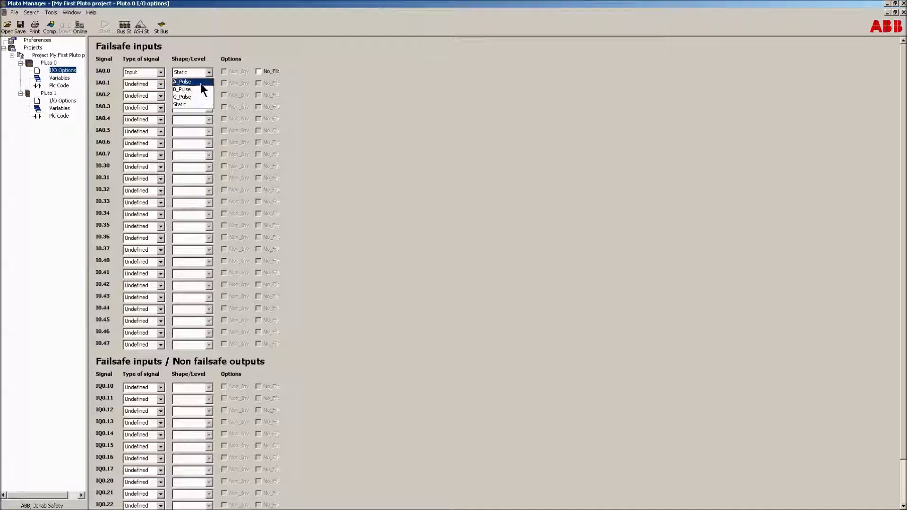
click(151, 72)
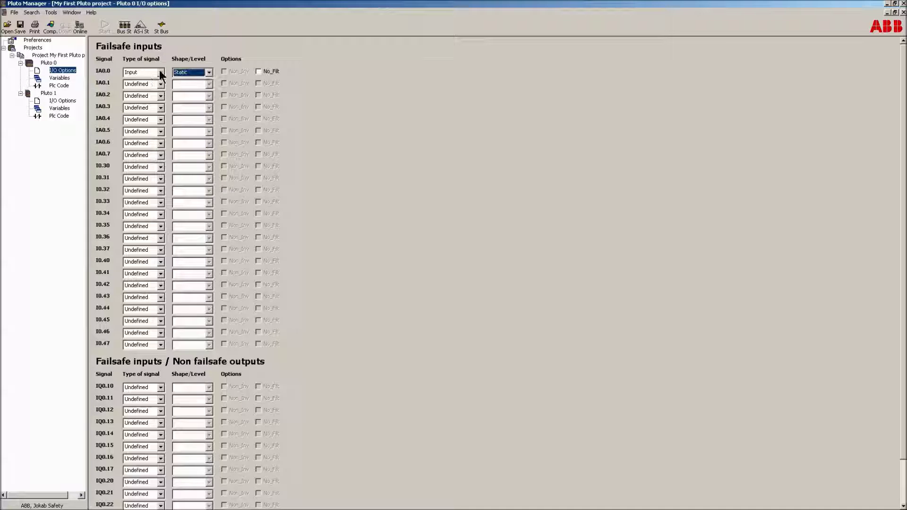
click(157, 72)
click(155, 97)
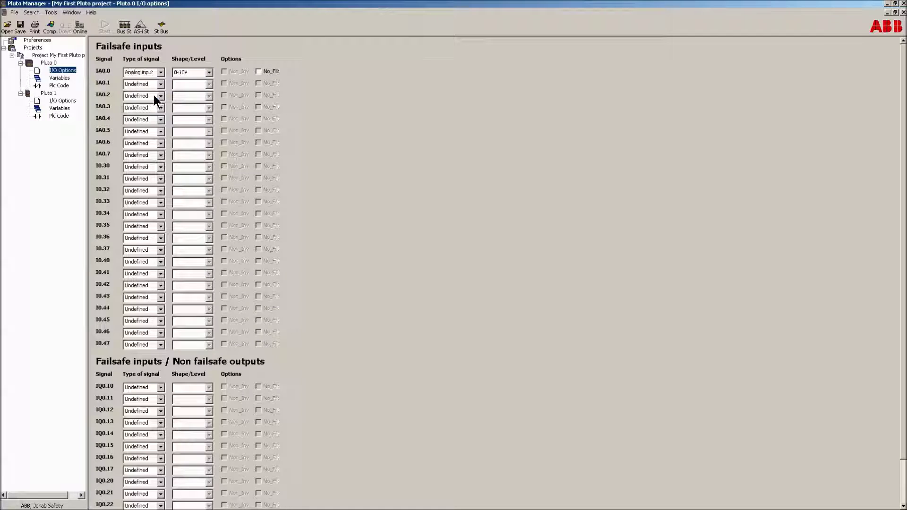
click(210, 72)
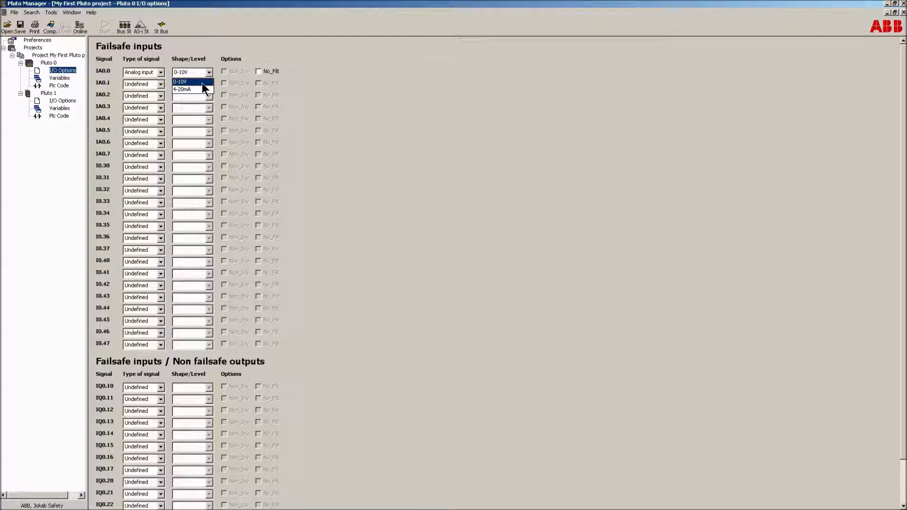
click(164, 72)
Try IA0.0 as an Up Counter input, then reset it to Undefined.
click(160, 73)
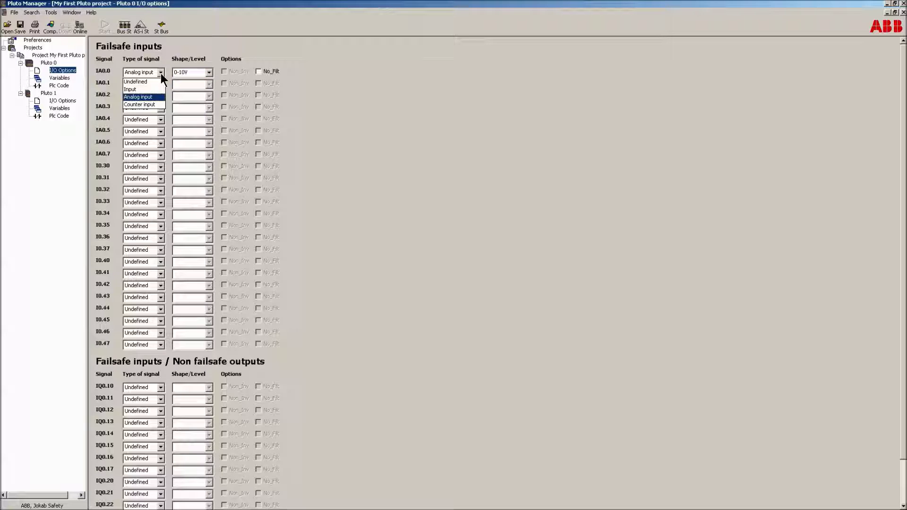
click(151, 104)
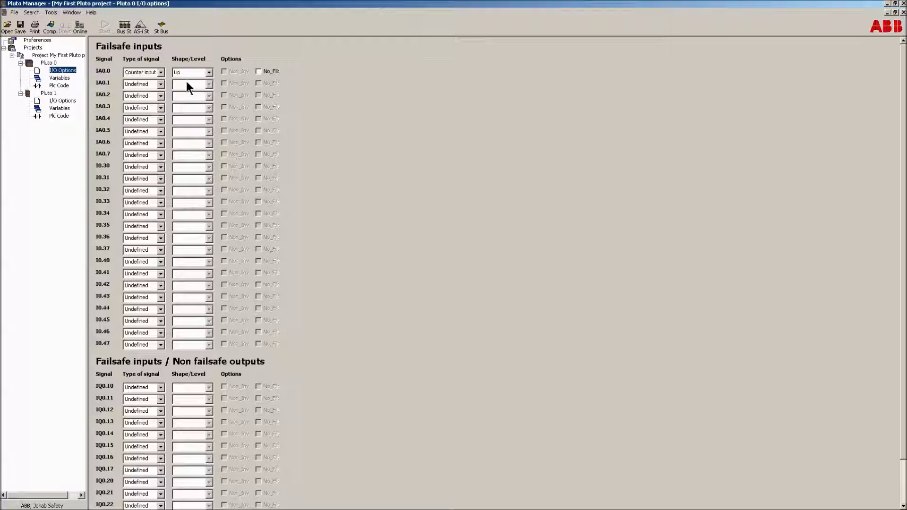
click(207, 73)
click(206, 72)
click(162, 72)
click(144, 81)
click(160, 119)
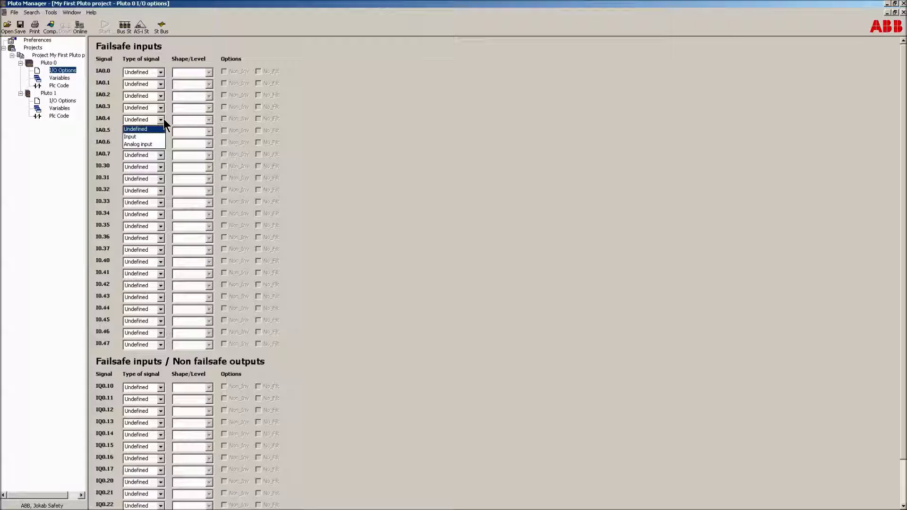
Keep IA0.4 Undefined, make I0.30 a Static Input and I0.31 an A_Pulse Input.
click(163, 119)
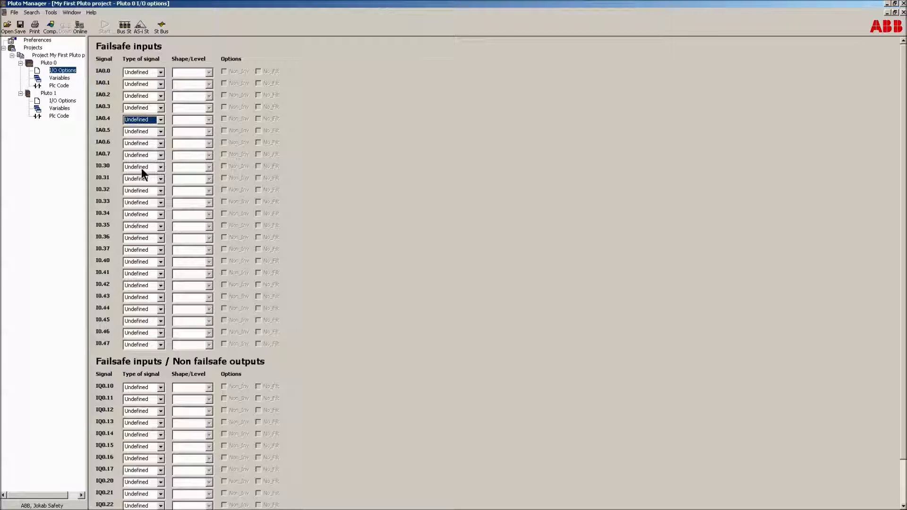
click(160, 167)
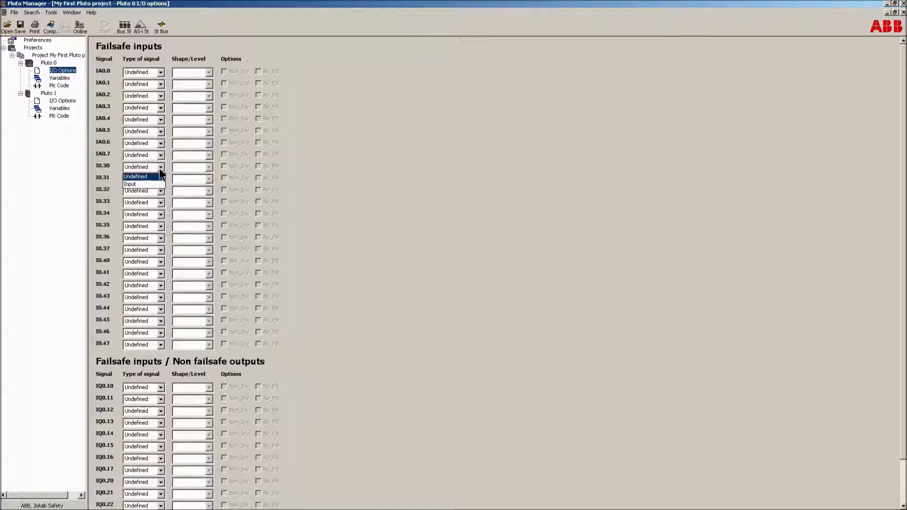
click(157, 184)
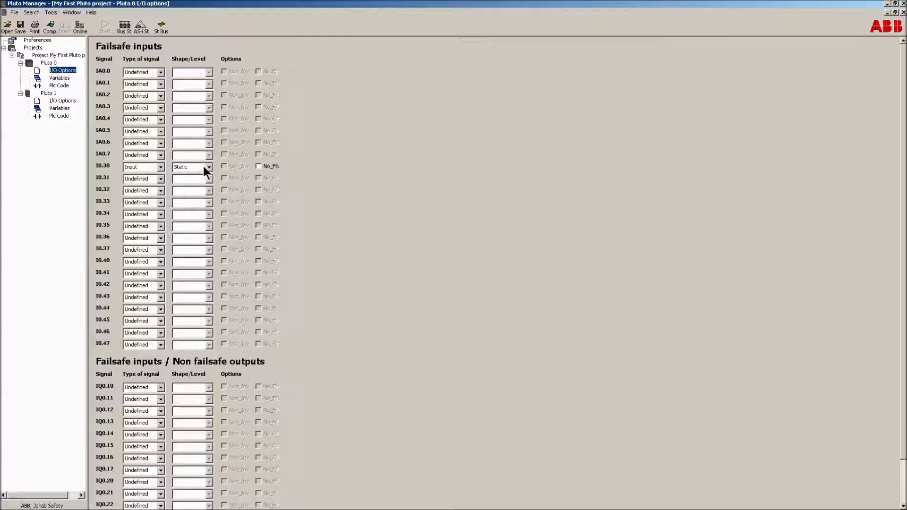
click(158, 179)
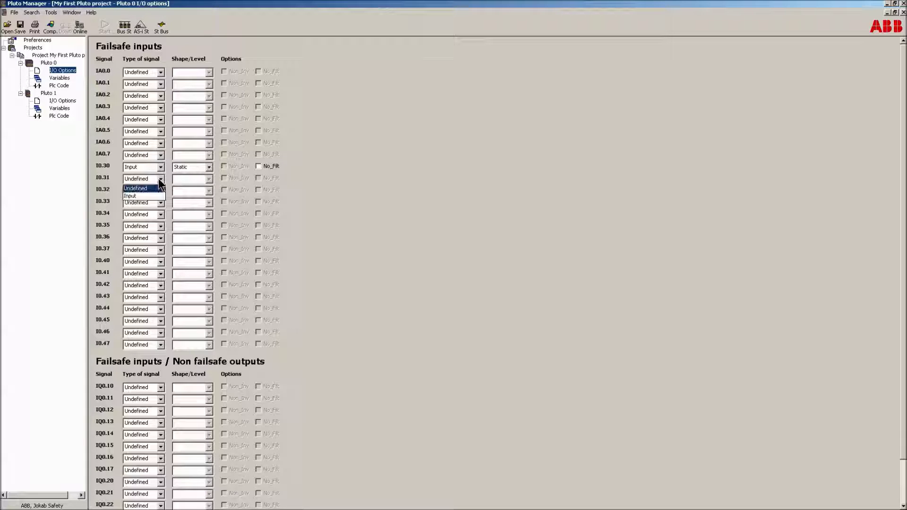
click(158, 196)
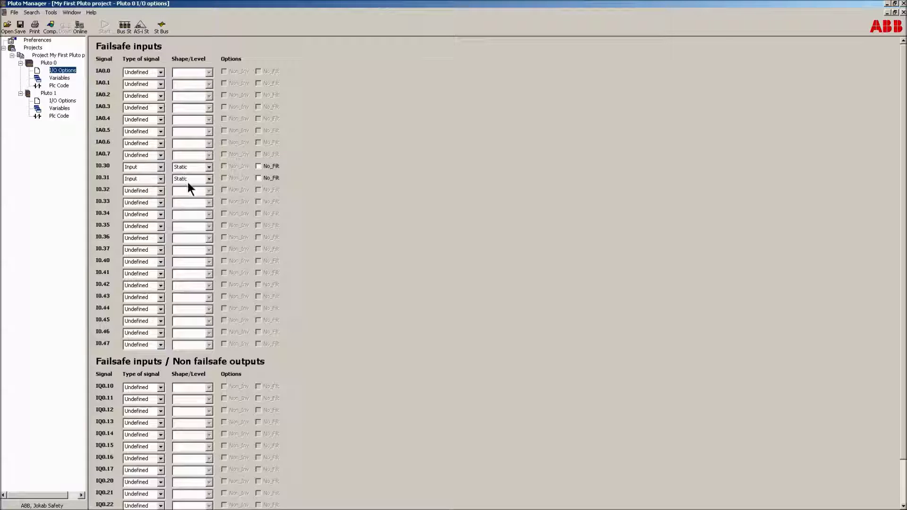
click(197, 179)
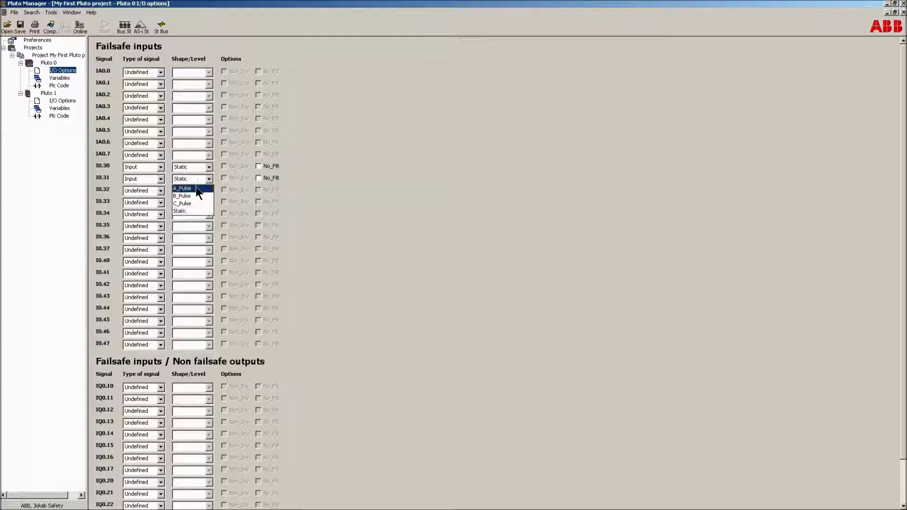
click(195, 187)
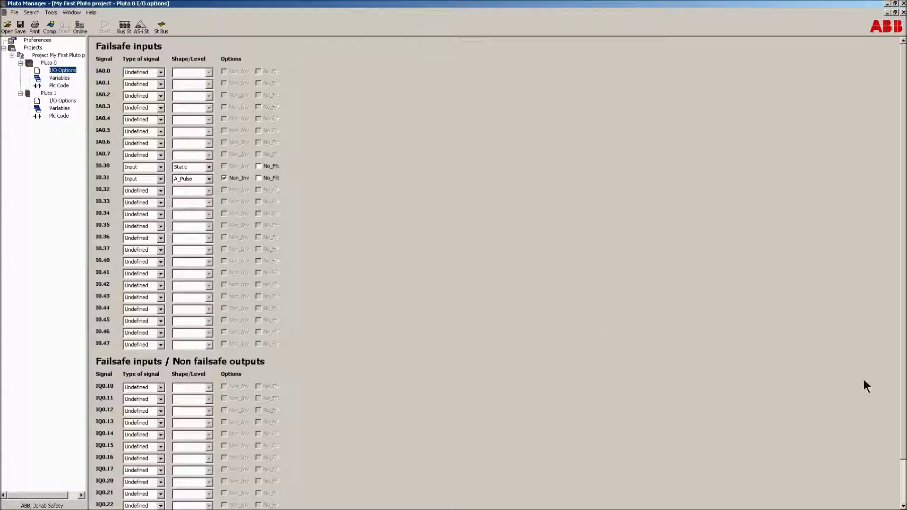
Scroll down to the failsafe inputs / non-failsafe outputs and check IQ0.10's signal types.
scroll(903, 377, down, 2)
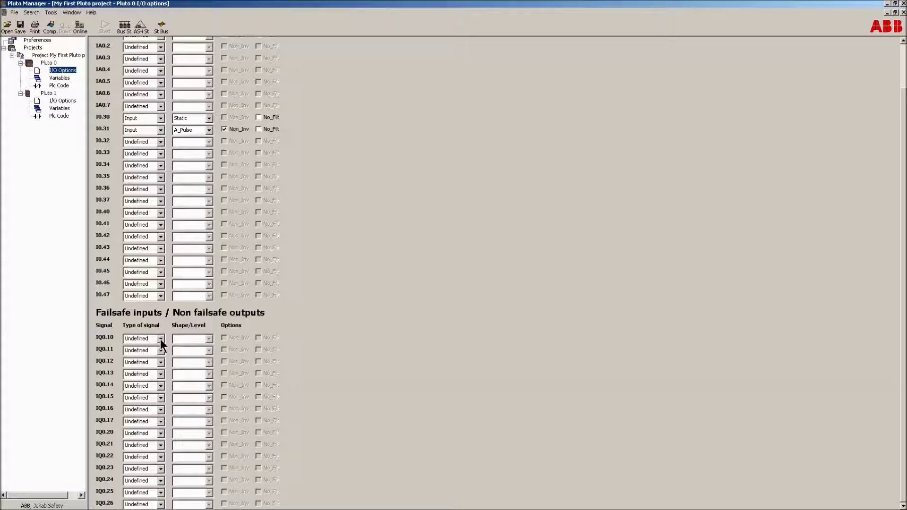
click(160, 339)
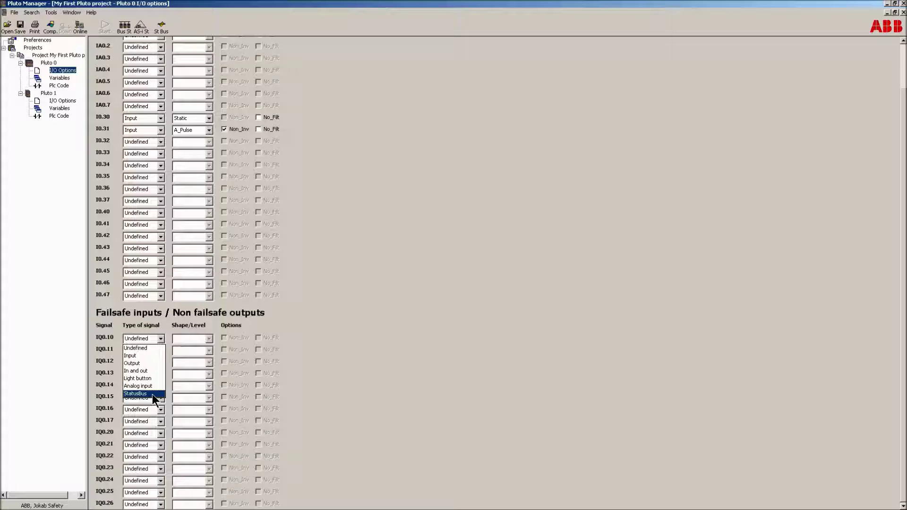
Leave IQ0.10 Undefined and make IQ0.13 an A_Pulse Output.
click(163, 339)
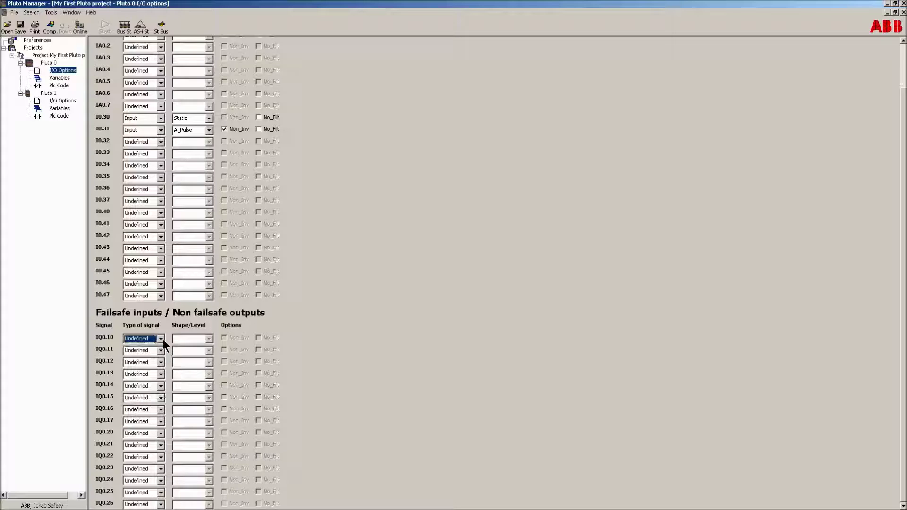
click(160, 375)
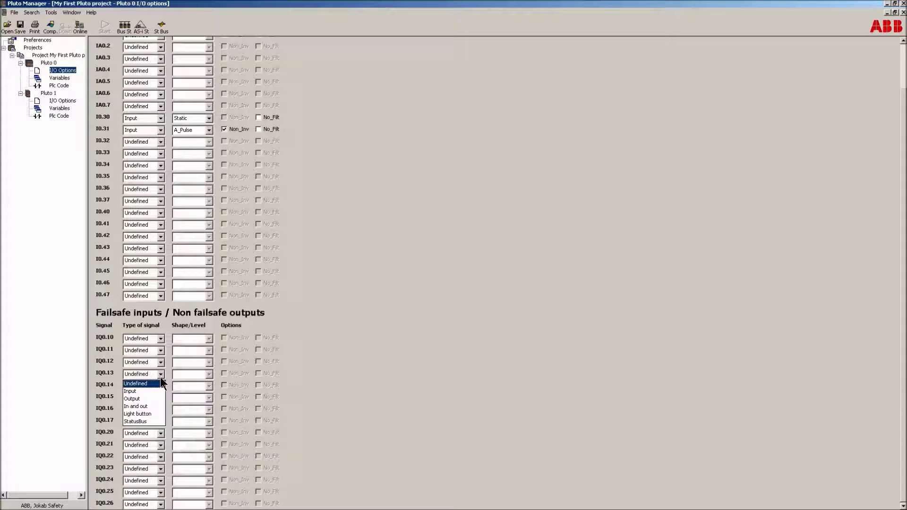
click(156, 400)
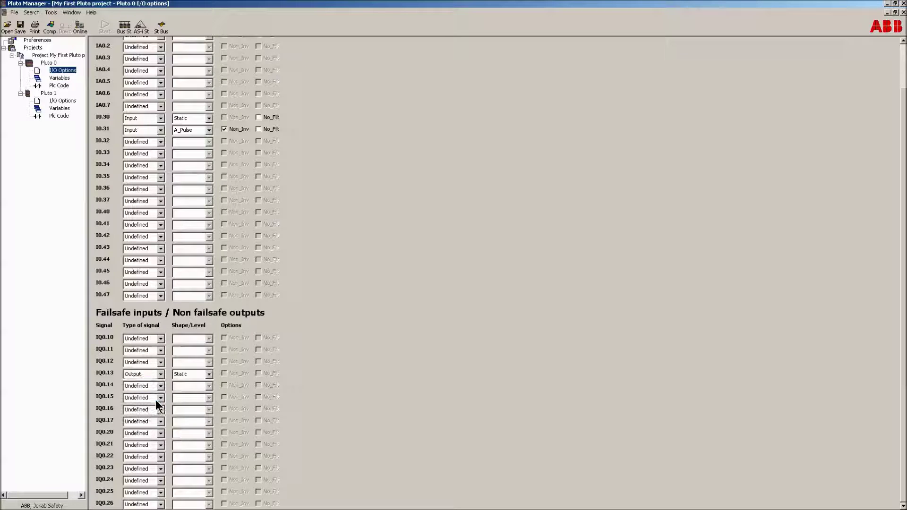
click(183, 374)
click(182, 382)
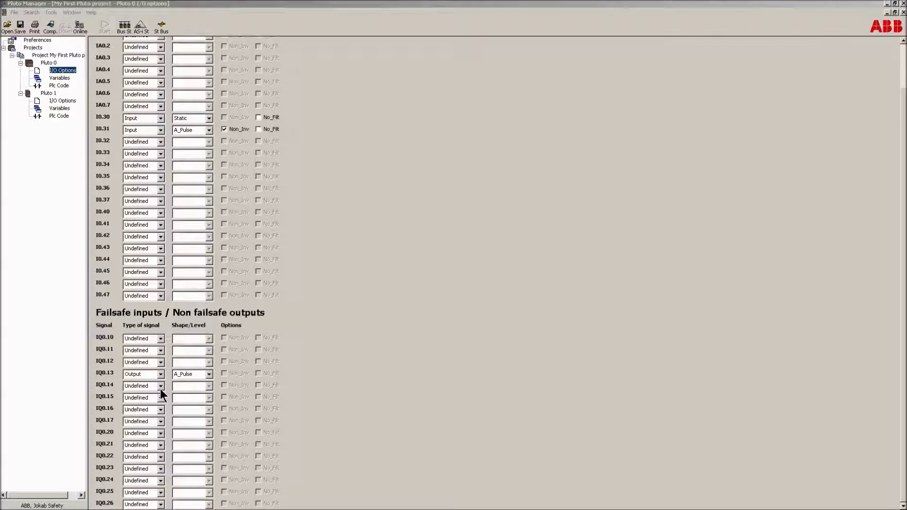
Make IQ0.14 an A_Pulse Input, then bring up Pluto 1's I/O Options.
click(159, 388)
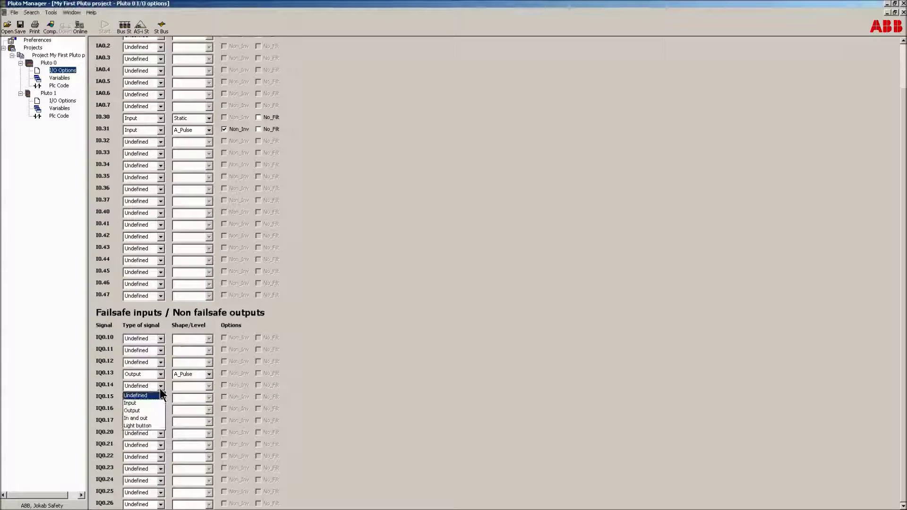
click(158, 407)
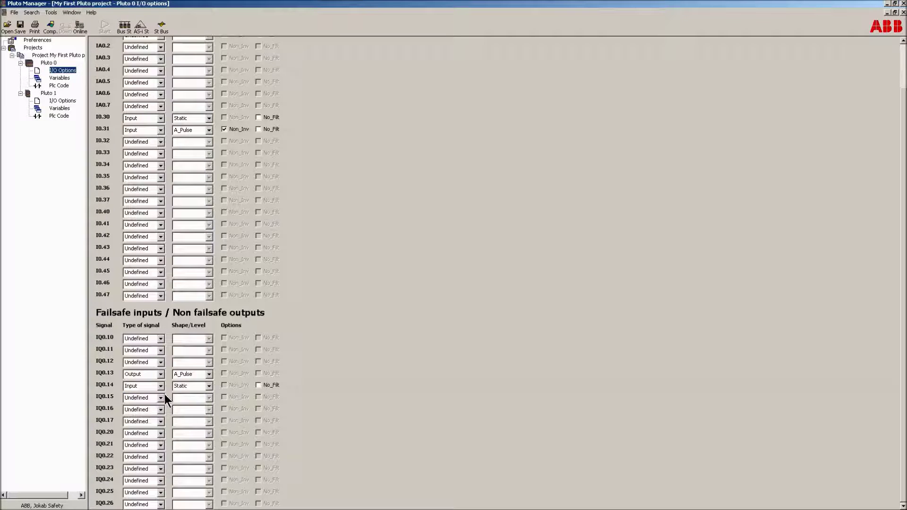
click(208, 386)
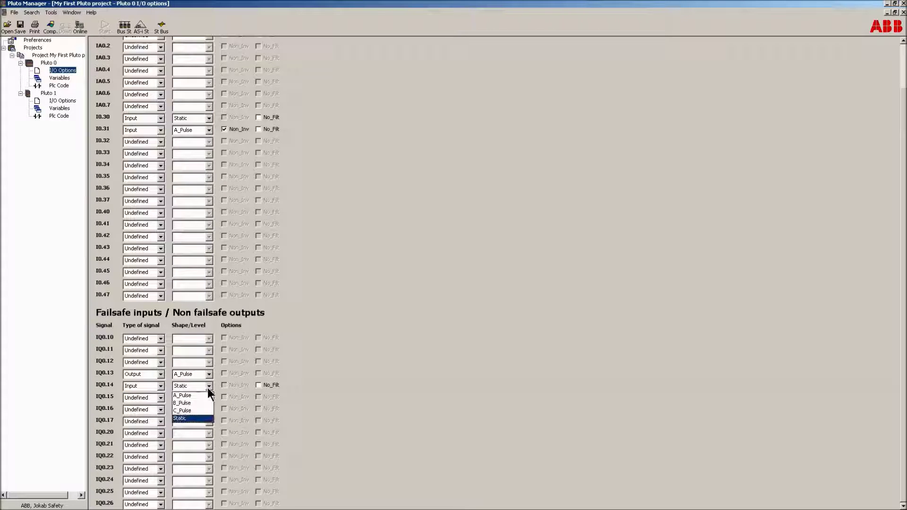
click(196, 395)
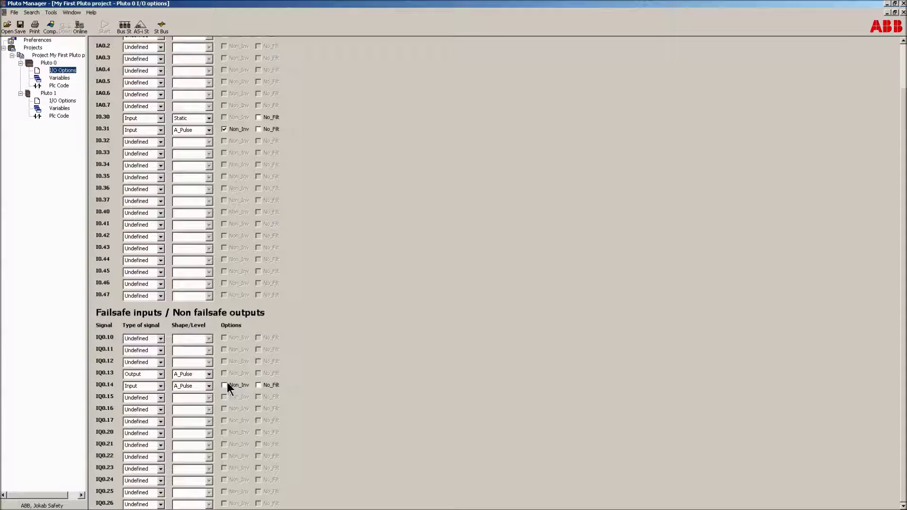
click(66, 101)
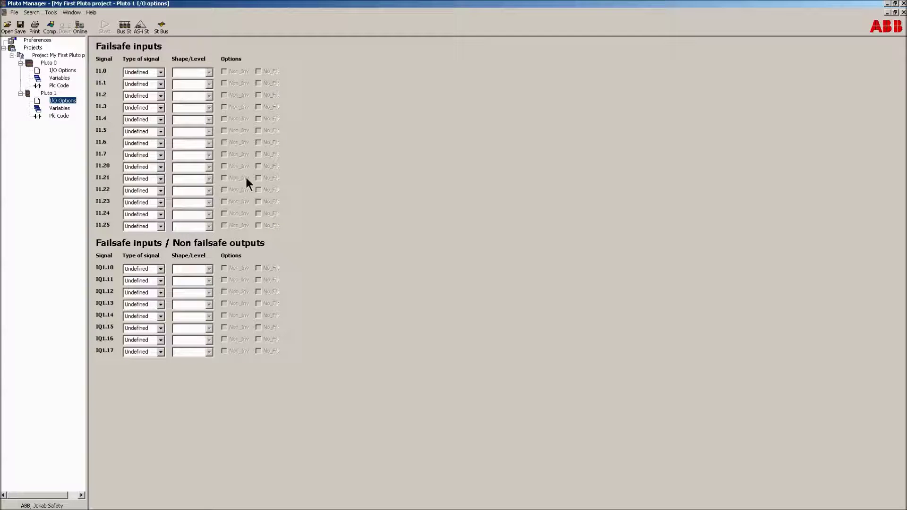
Make IQ1.10 an A_Pulse Output and IQ1.11 a Light button, then view the variables.
click(160, 269)
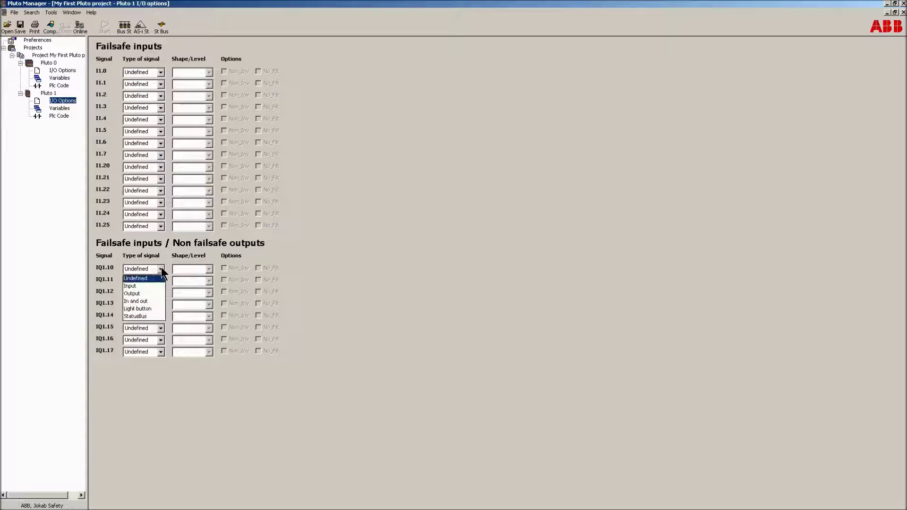
click(149, 293)
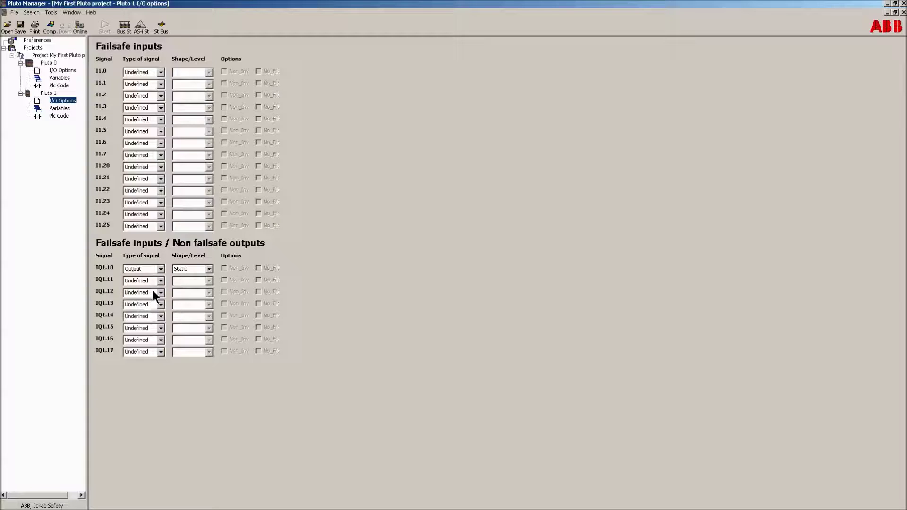
click(208, 270)
click(199, 281)
click(160, 281)
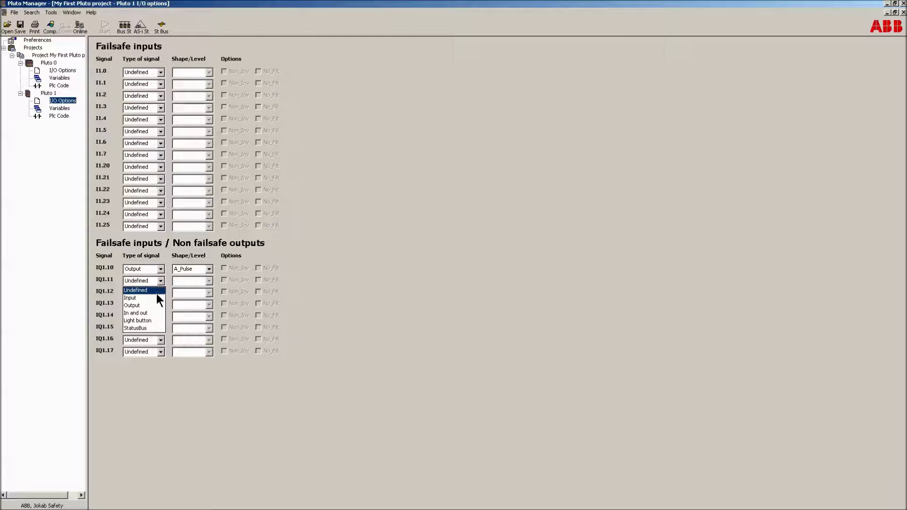
click(149, 320)
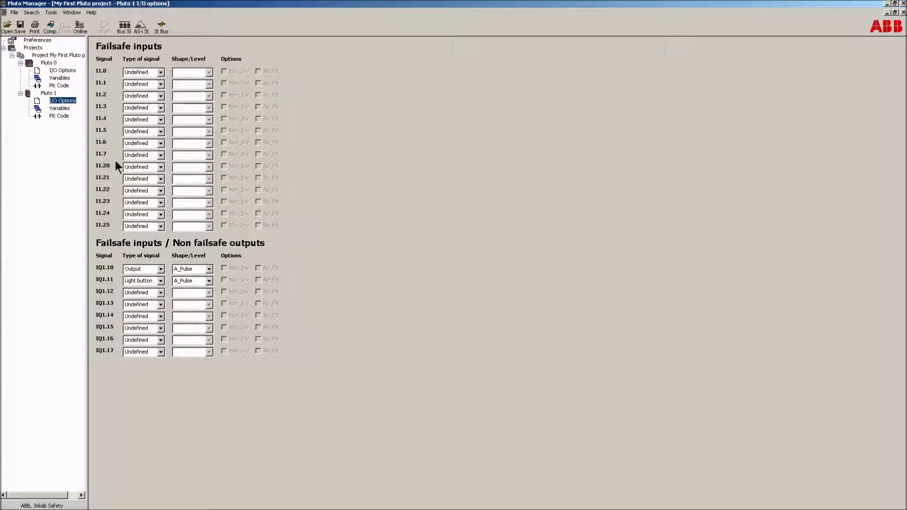
click(62, 110)
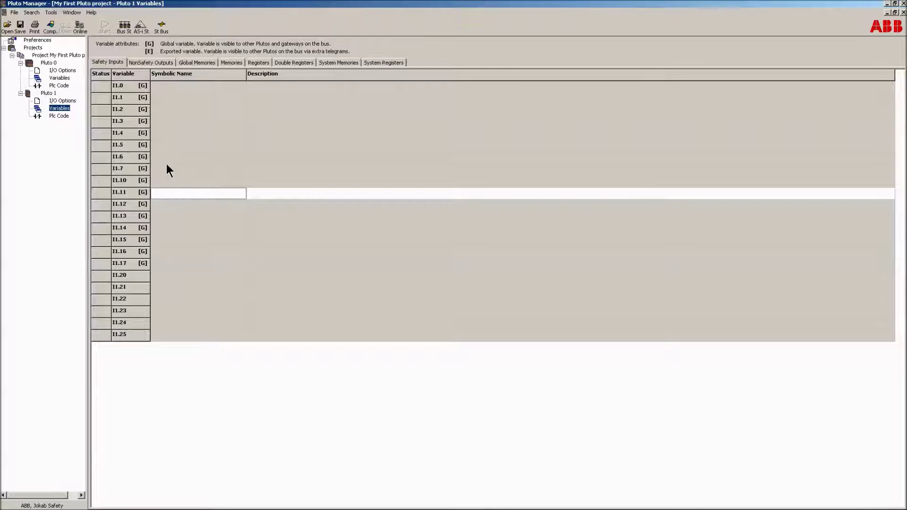
click(176, 195)
Show Pluto 0's Safety Inputs variables and select I0.14's symbolic name cell.
click(61, 78)
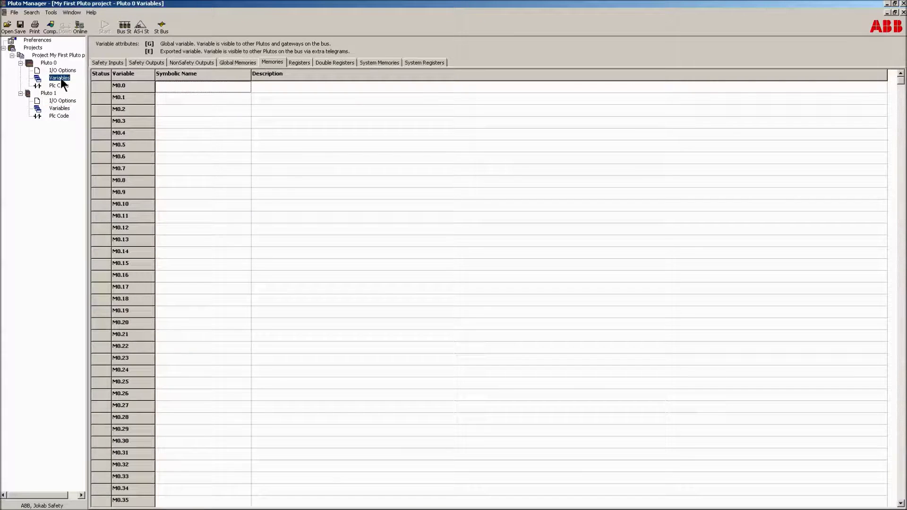
click(107, 63)
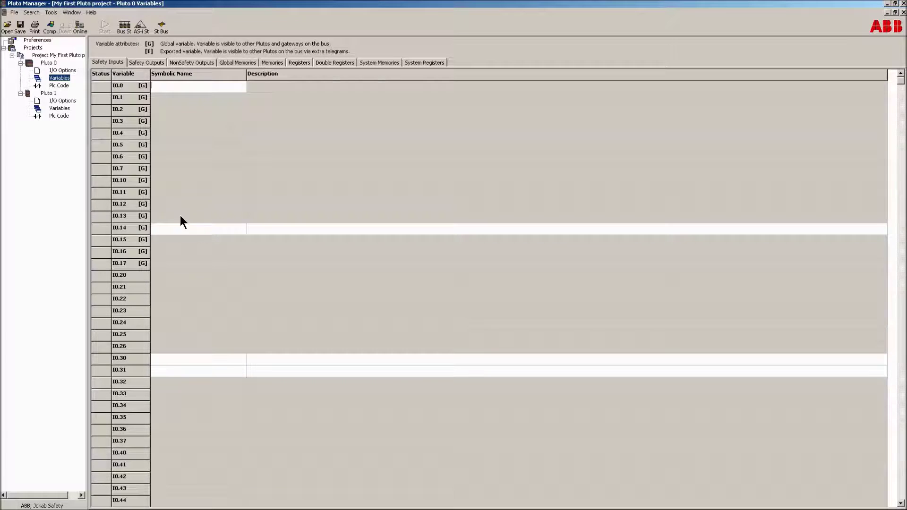
click(181, 229)
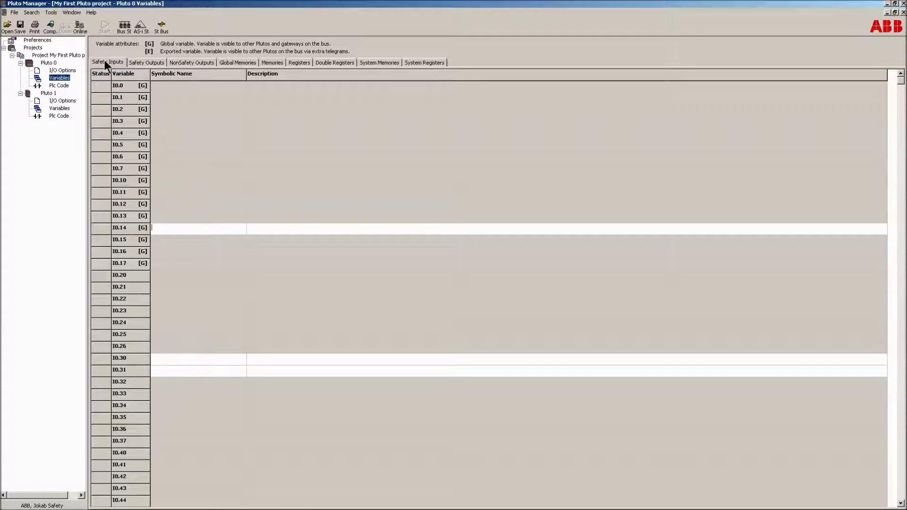
Page through Pluto 0's Safety Outputs, NonSafety Outputs, Global Memories and Memories lists.
click(138, 62)
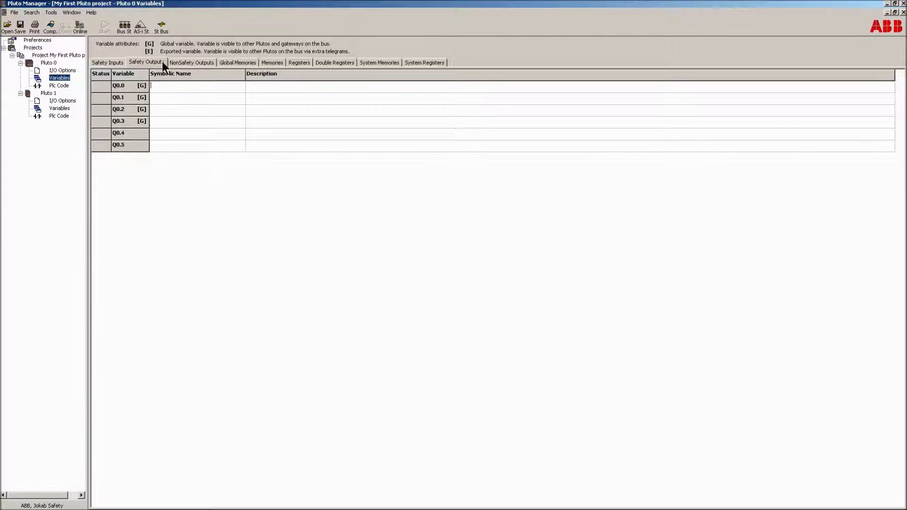
click(176, 62)
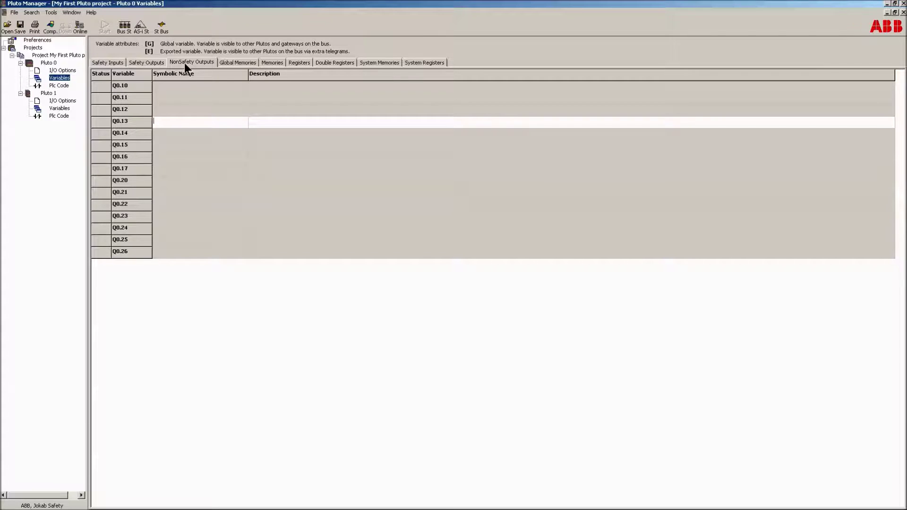
click(230, 61)
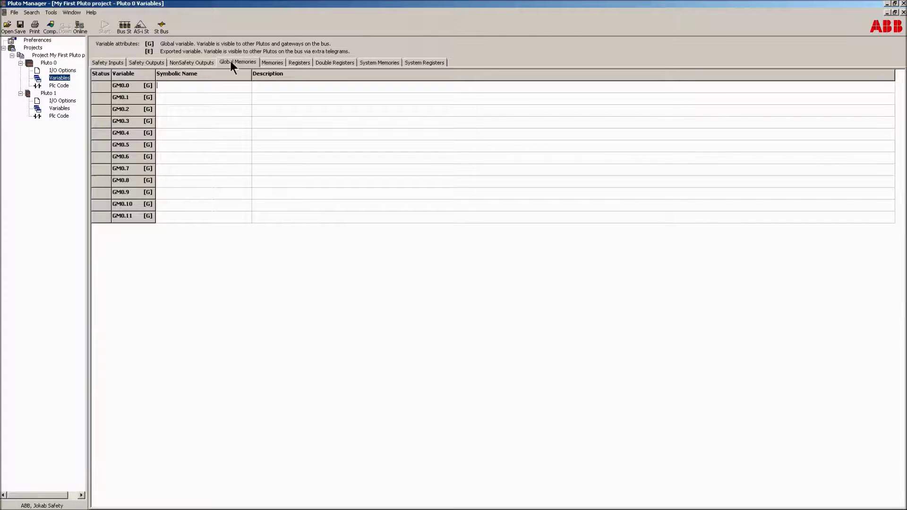
click(269, 63)
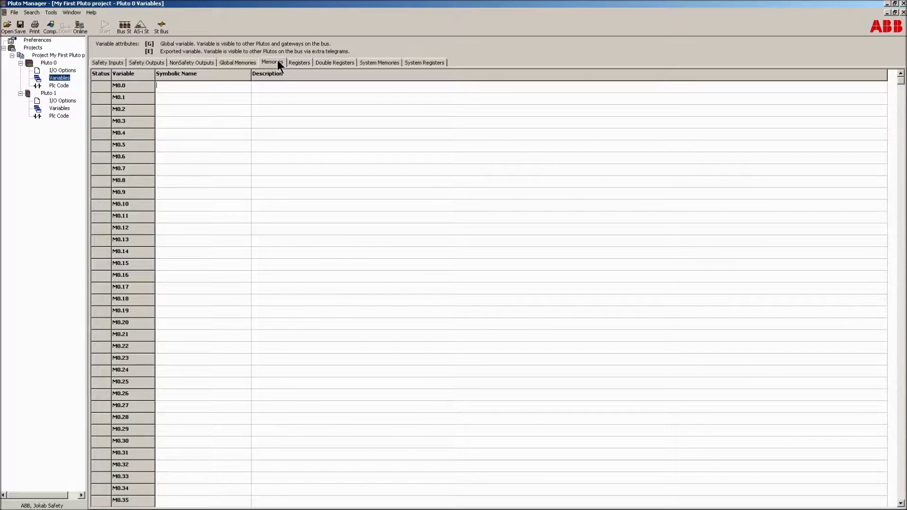
View Pluto 0's Registers, Double Registers and System Memories variable lists.
click(297, 63)
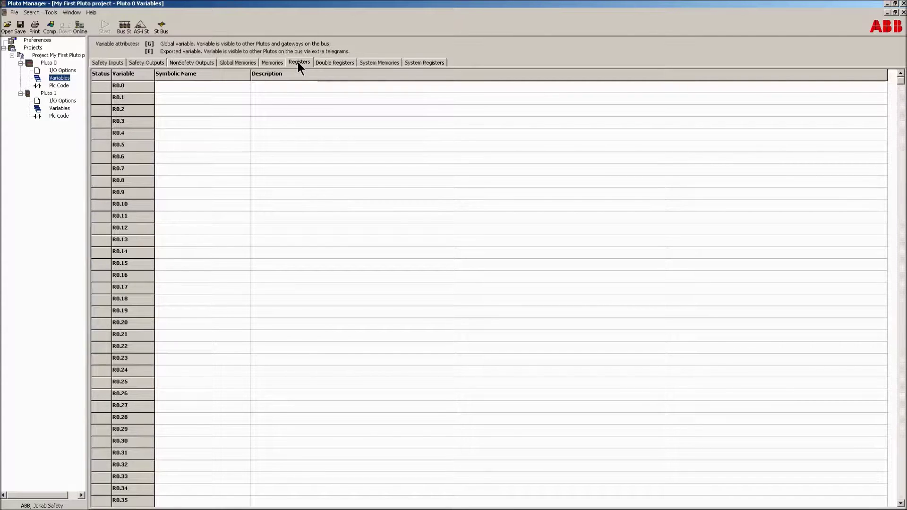
click(332, 62)
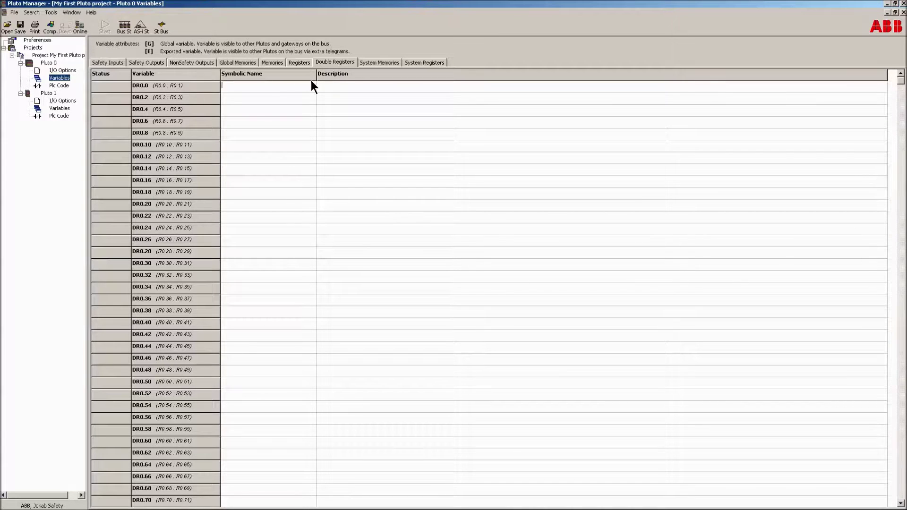
click(375, 62)
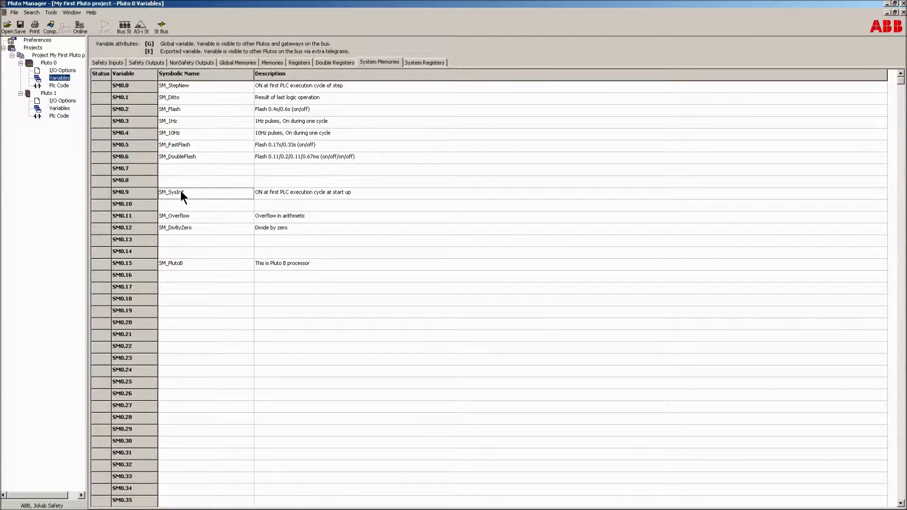
Inspect System Registers names and descriptions like SR_ErrorCode, then return to Safety Inputs.
click(416, 63)
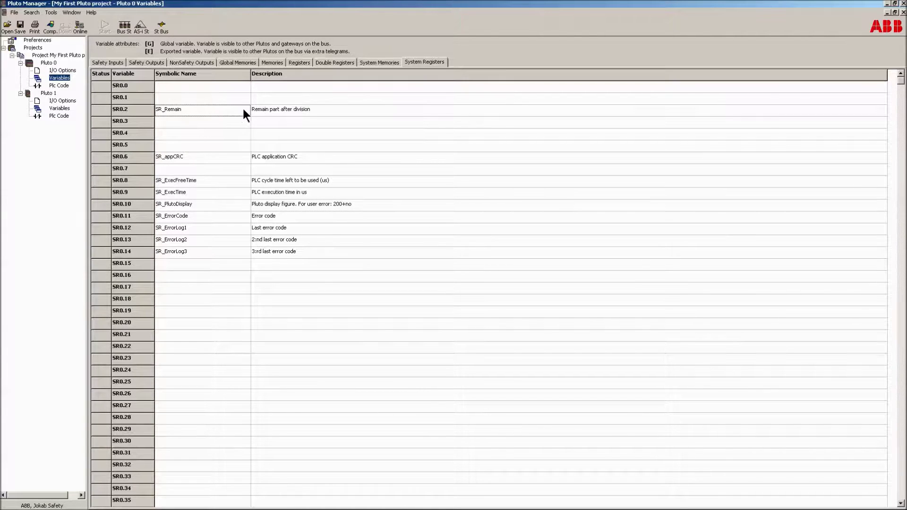
click(260, 108)
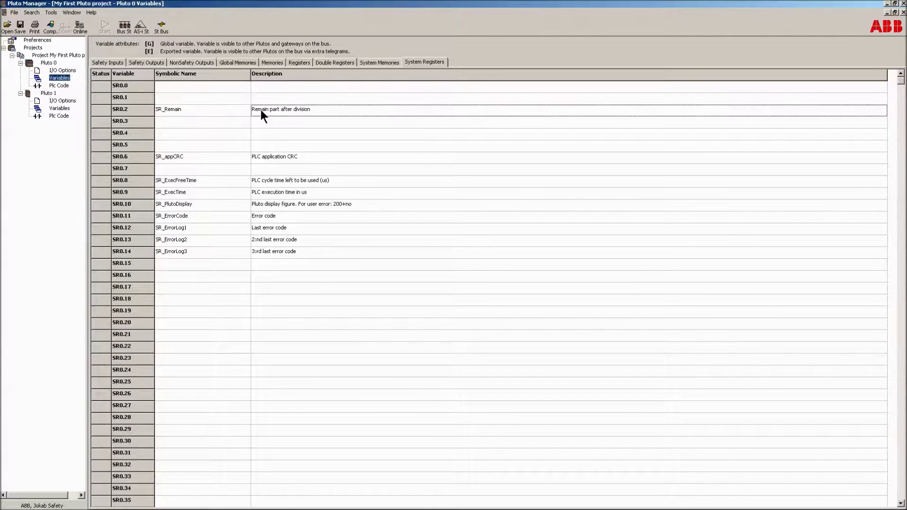
click(196, 156)
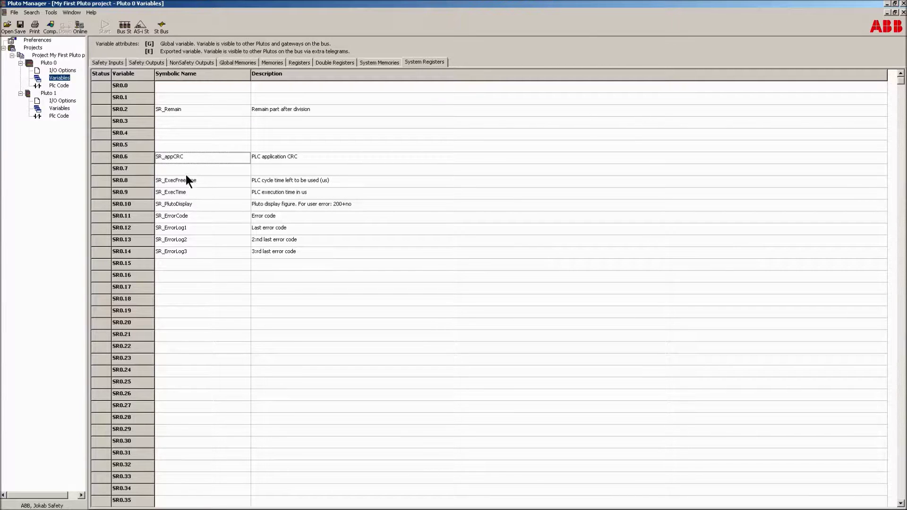
click(169, 217)
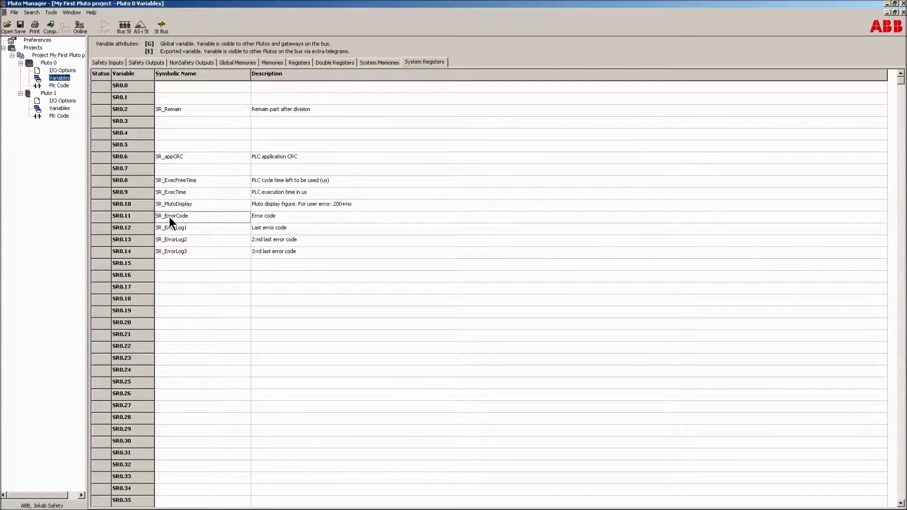
click(260, 217)
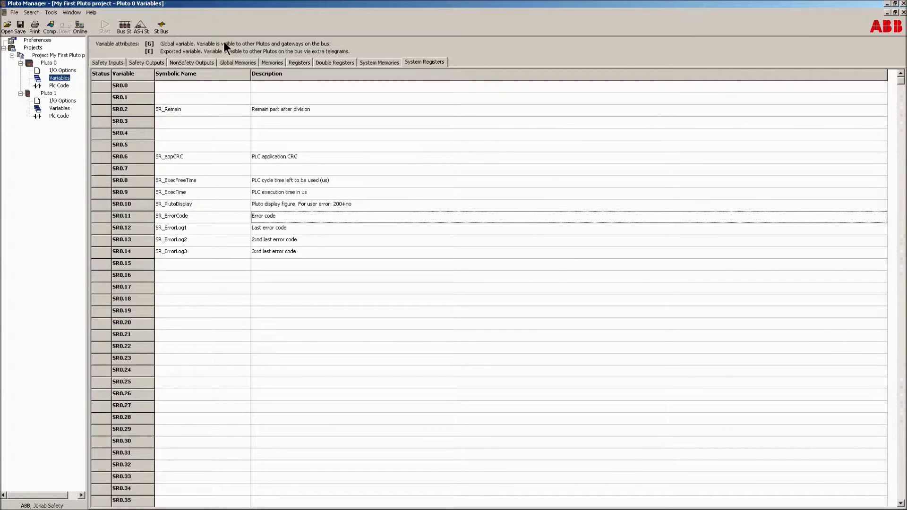
click(118, 64)
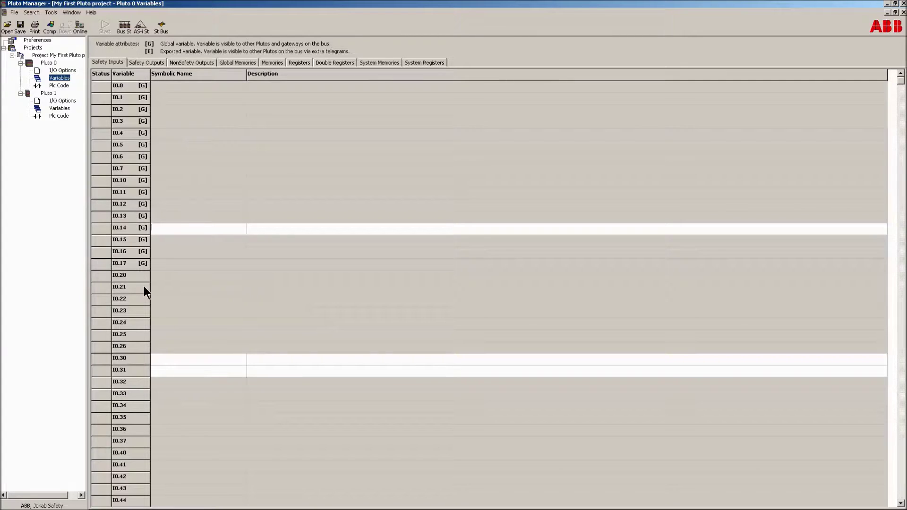
Show Pluto 0's memory variables, then mark M0.0 as exported and remove the mark again.
click(141, 63)
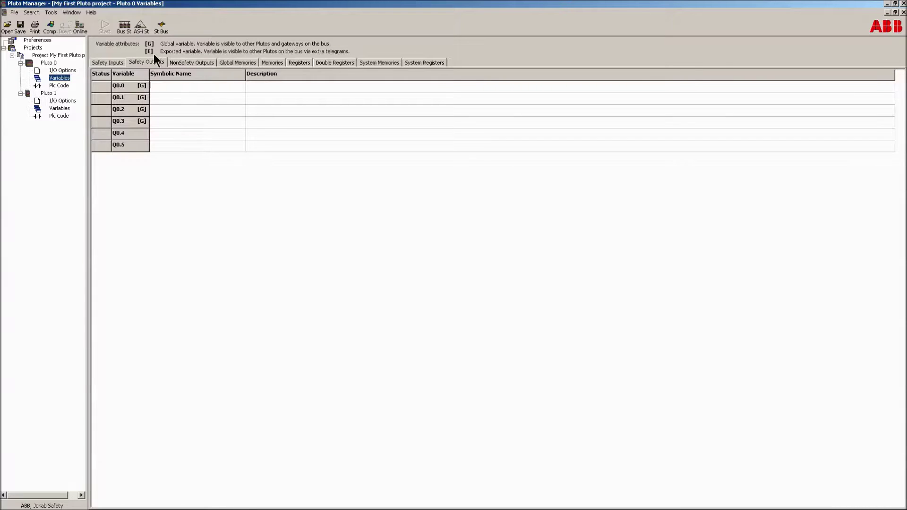
click(266, 65)
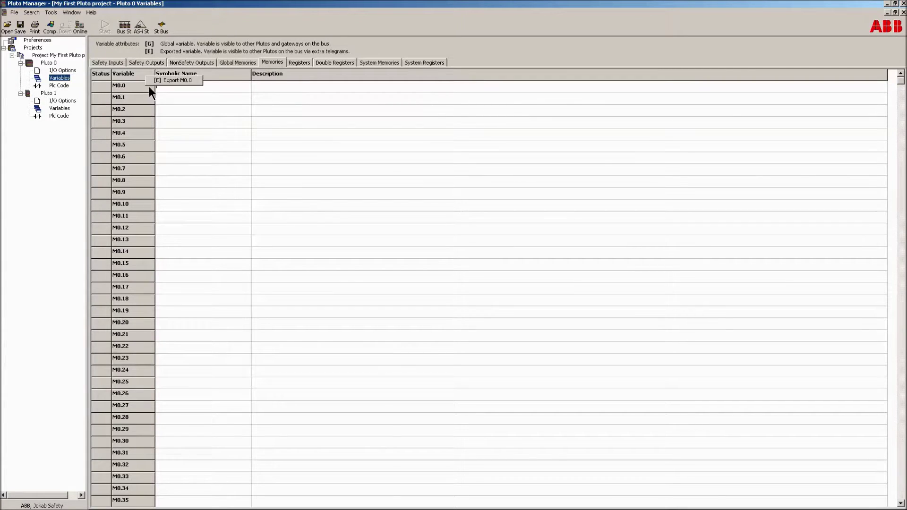
click(159, 80)
right_click(146, 86)
click(156, 78)
Save the My First Pluto project, then select M0.0's Symbolic Name cell for editing.
click(21, 28)
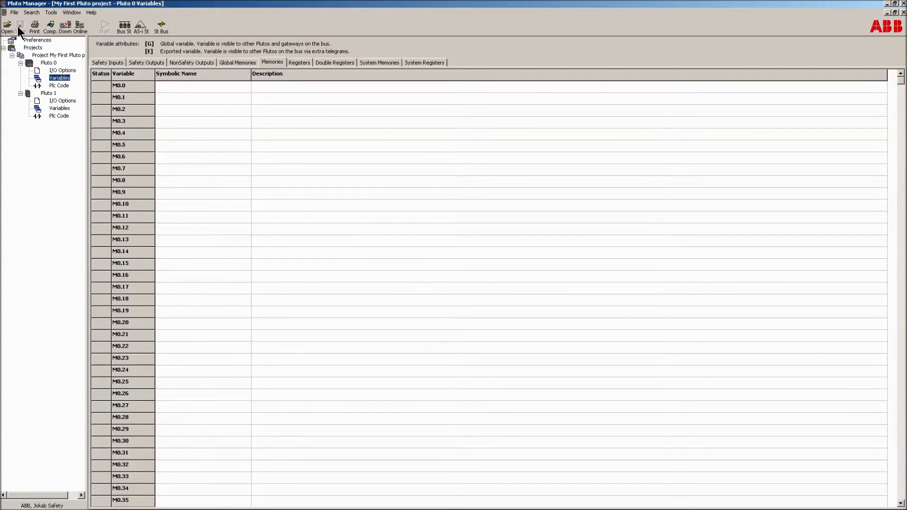
click(19, 26)
click(165, 84)
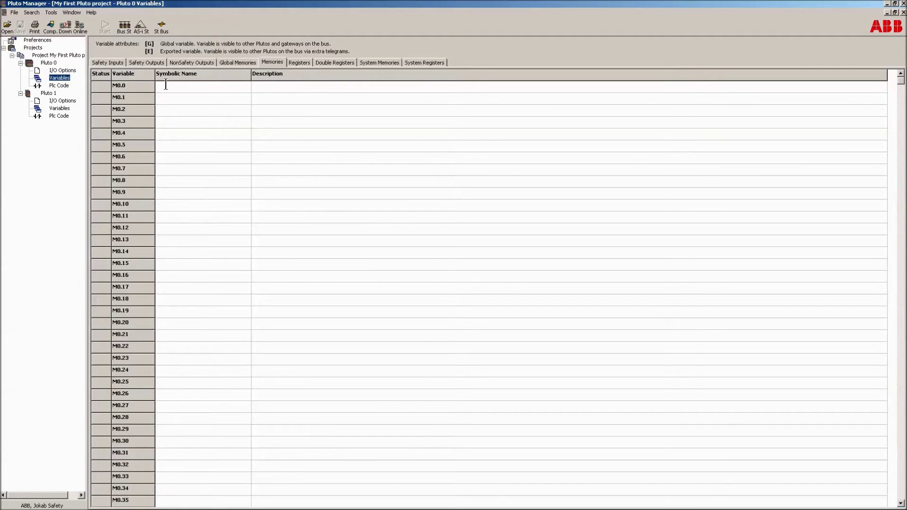